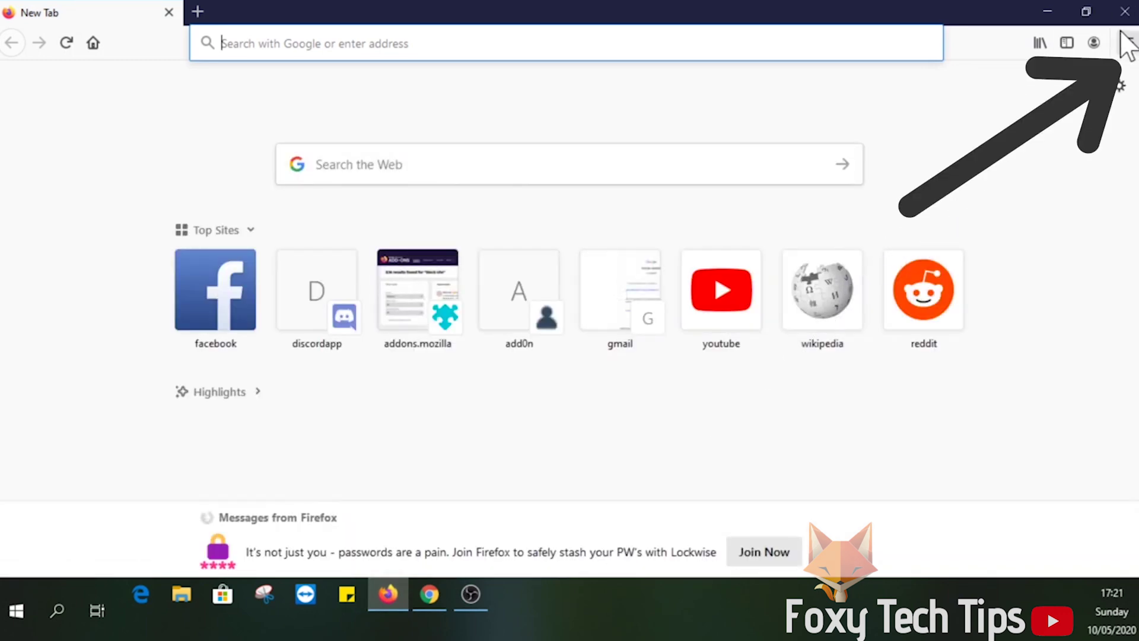
From the Add-ons Manager, search Firefox extensions for 'block site'.
left_click(1127, 43)
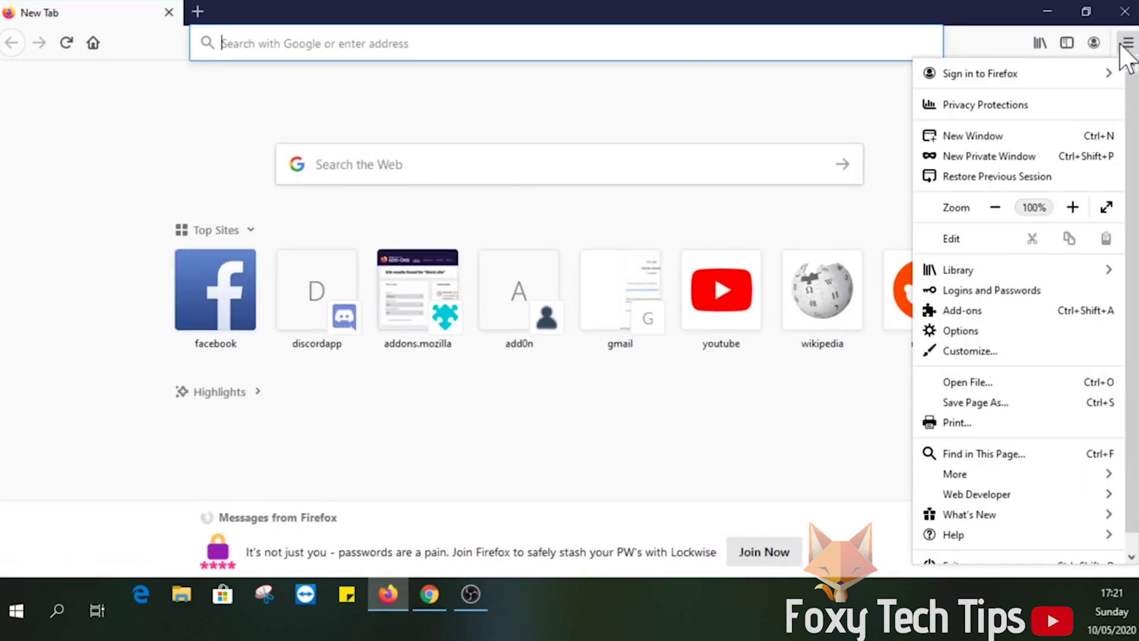
left_click(977, 313)
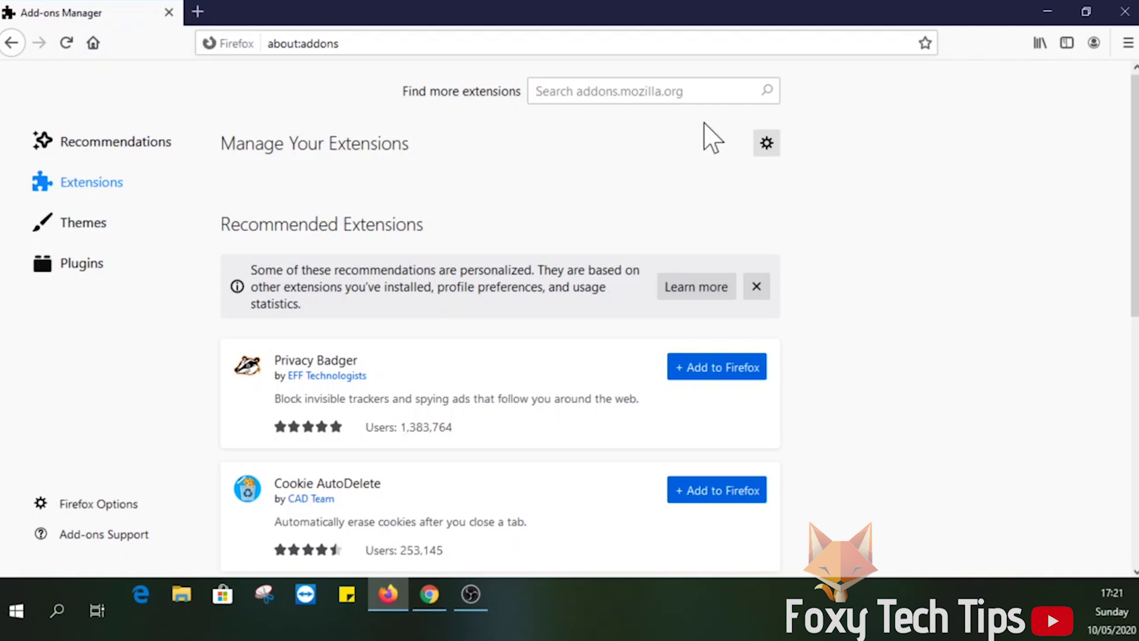
left_click(611, 91)
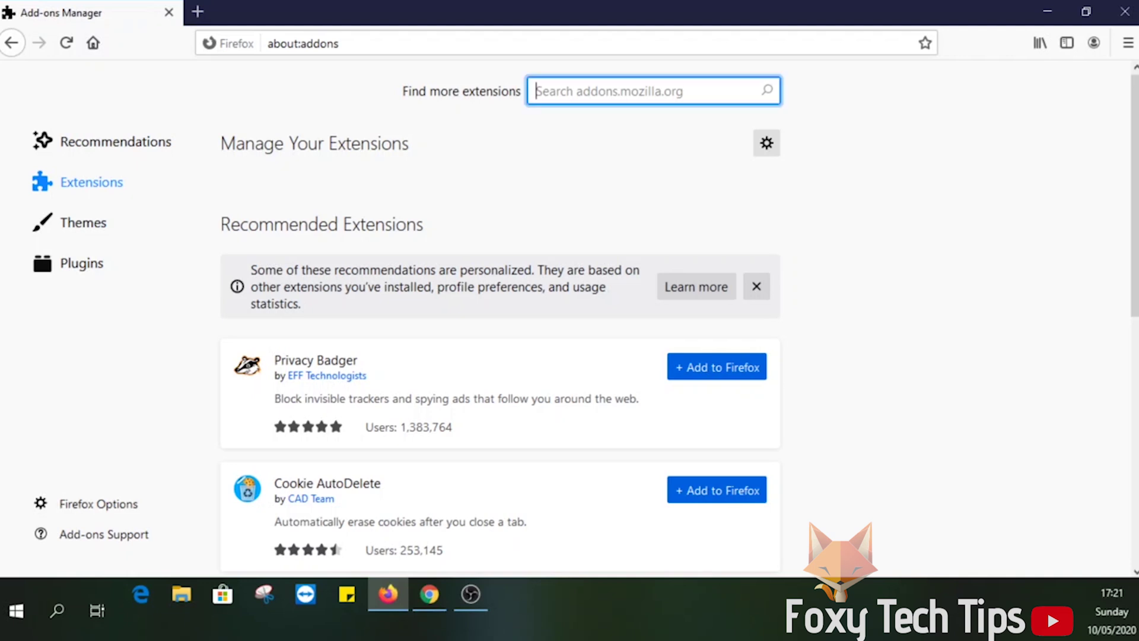
type("block si")
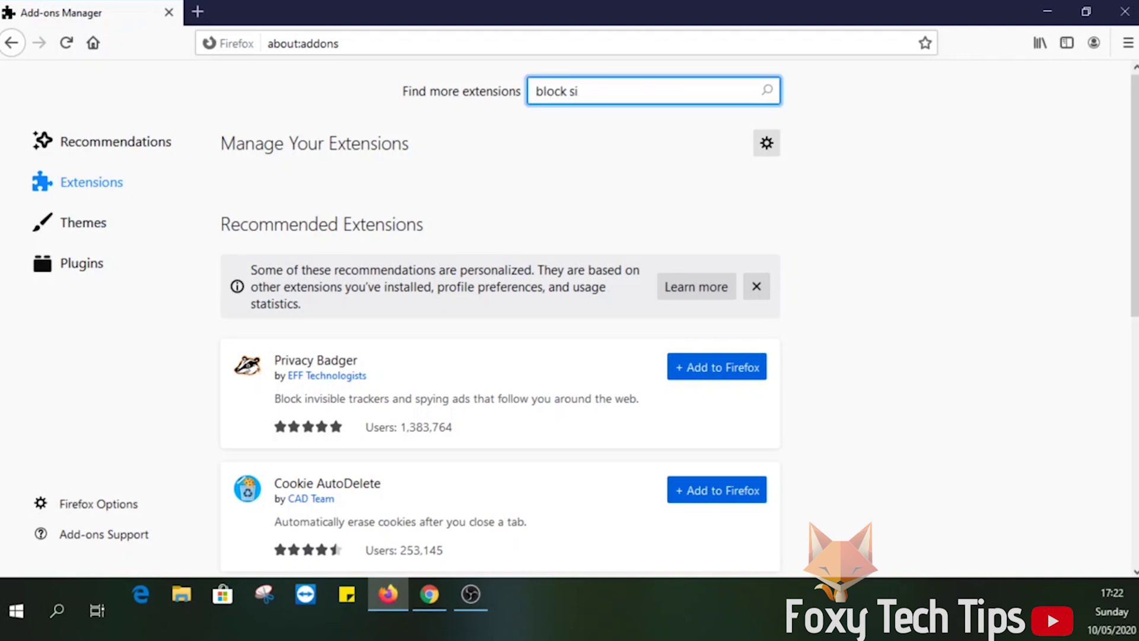
type("te")
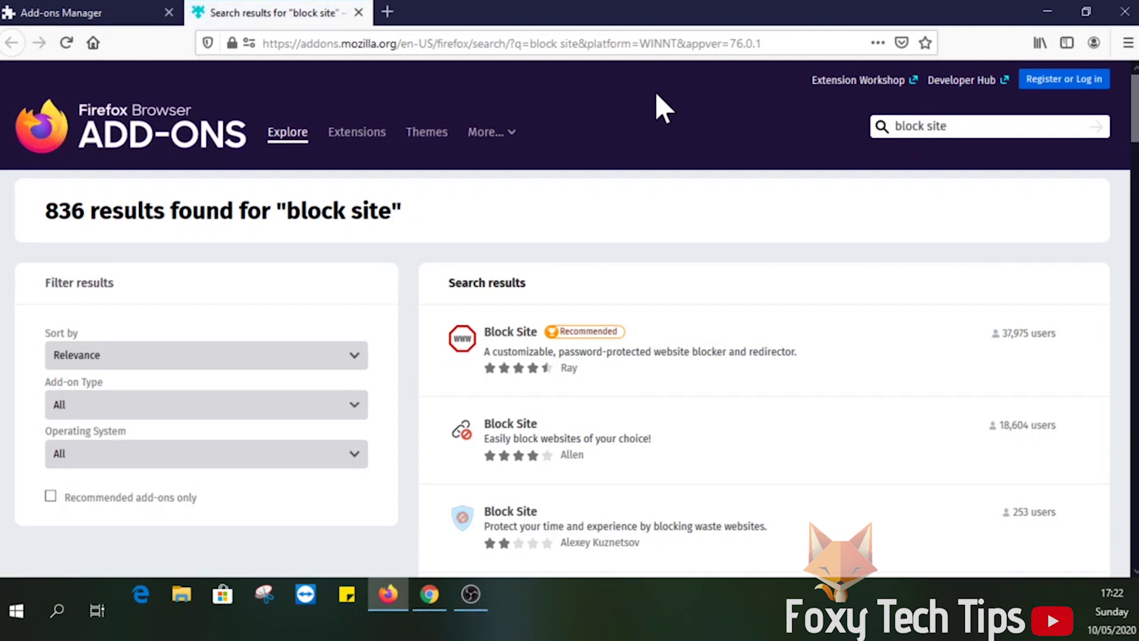
Install Ray's Block Site extension from its add-on page, accepting its permissions.
left_click(521, 342)
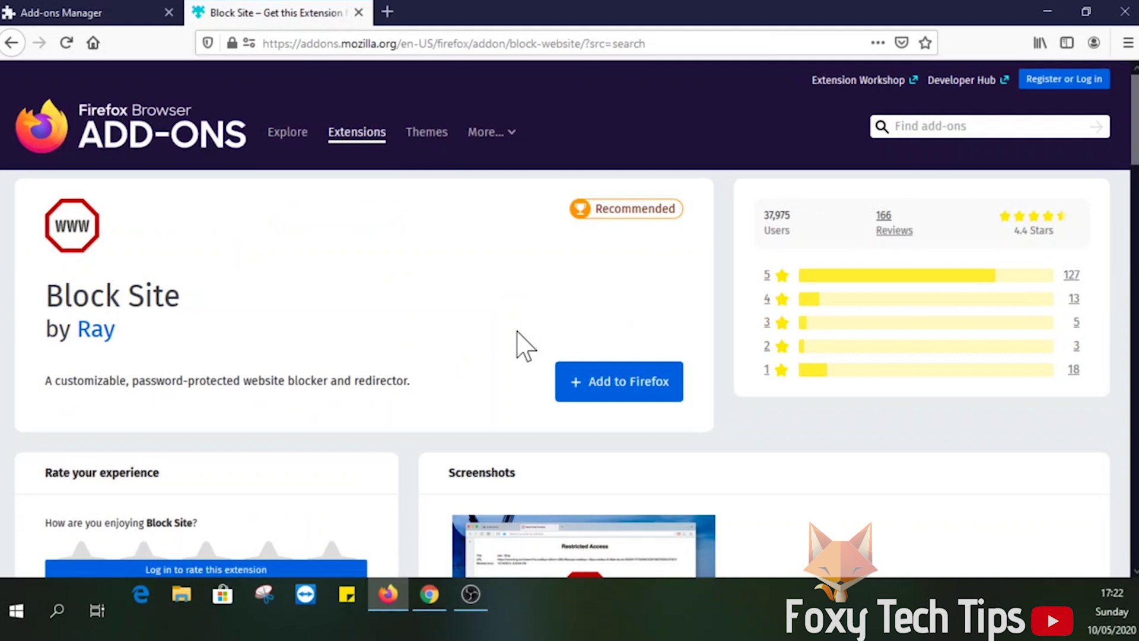
left_click(602, 394)
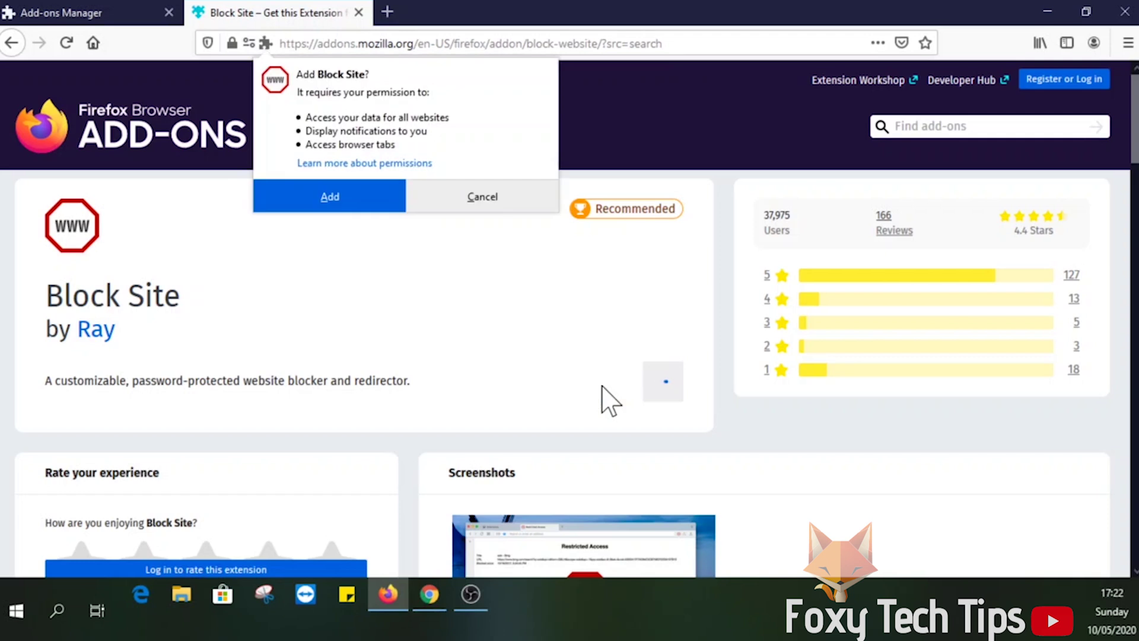
left_click(383, 203)
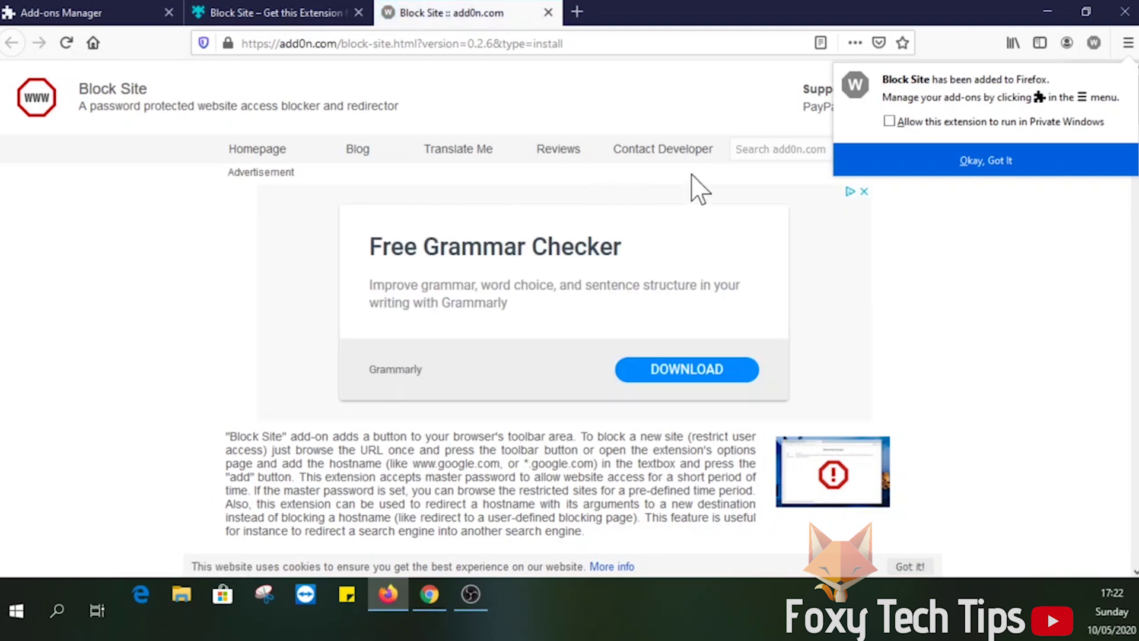
Allow Block Site in private windows, then close the add0n.com welcome and add-on listing tabs.
left_click(889, 122)
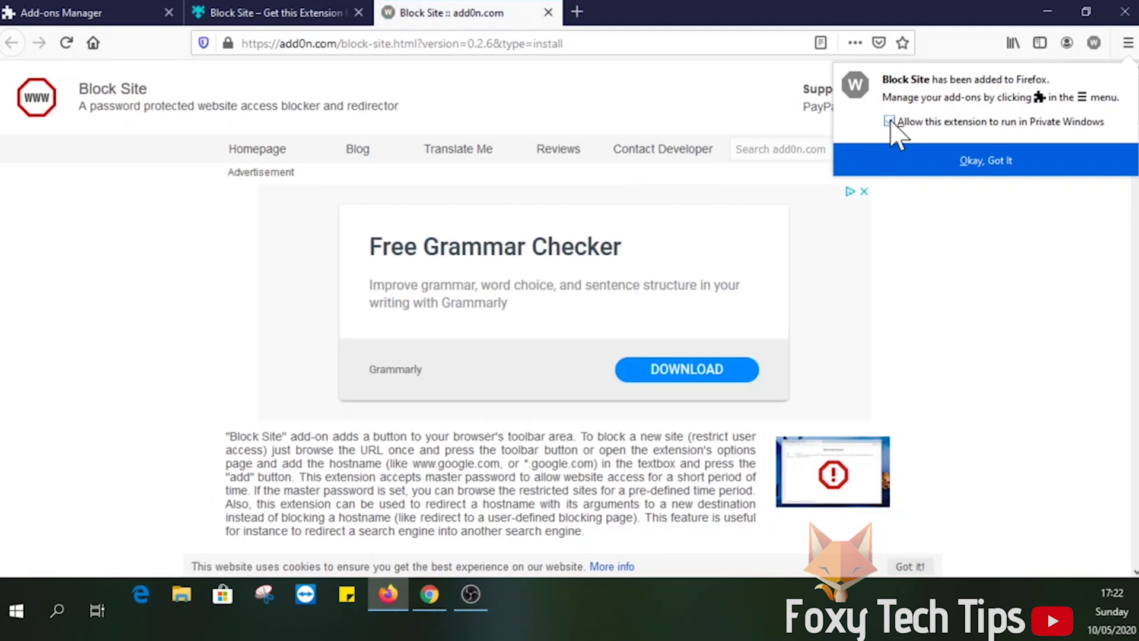
left_click(929, 162)
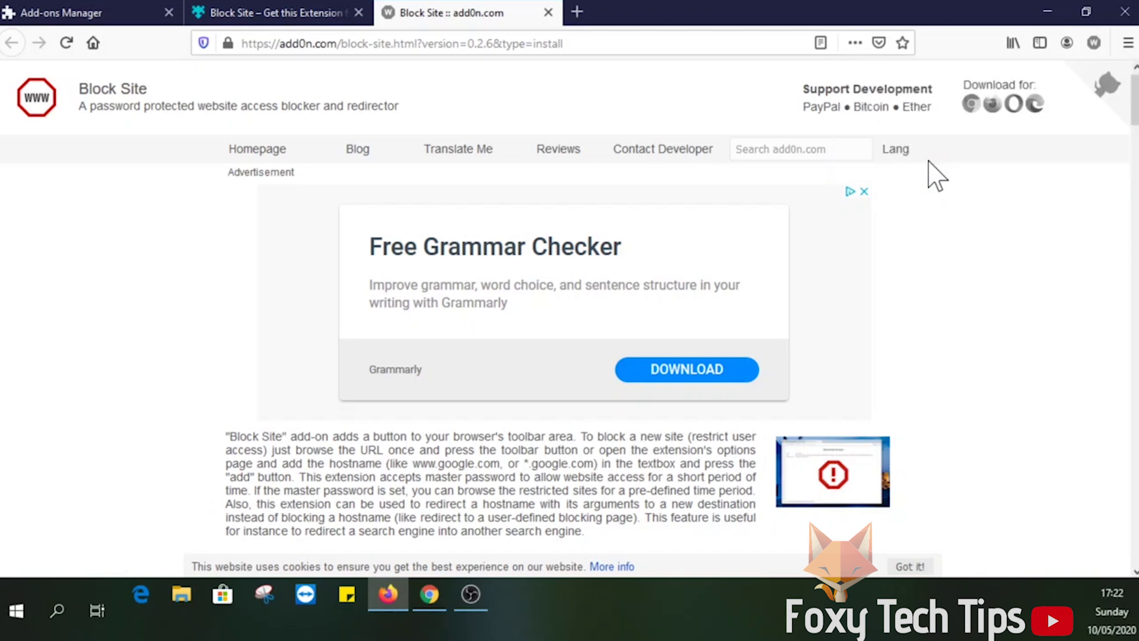
left_click(548, 12)
left_click(358, 12)
Open facebook.com in a new tab and restrict it with the Block Site toolbar icon.
left_click(195, 11)
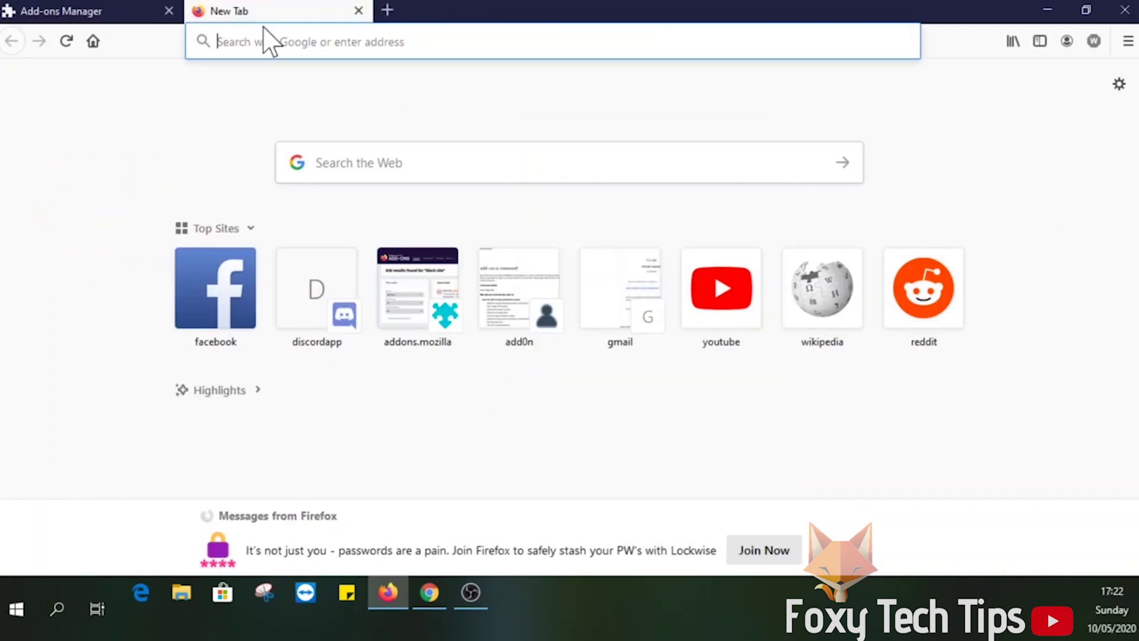
type("facebook.com")
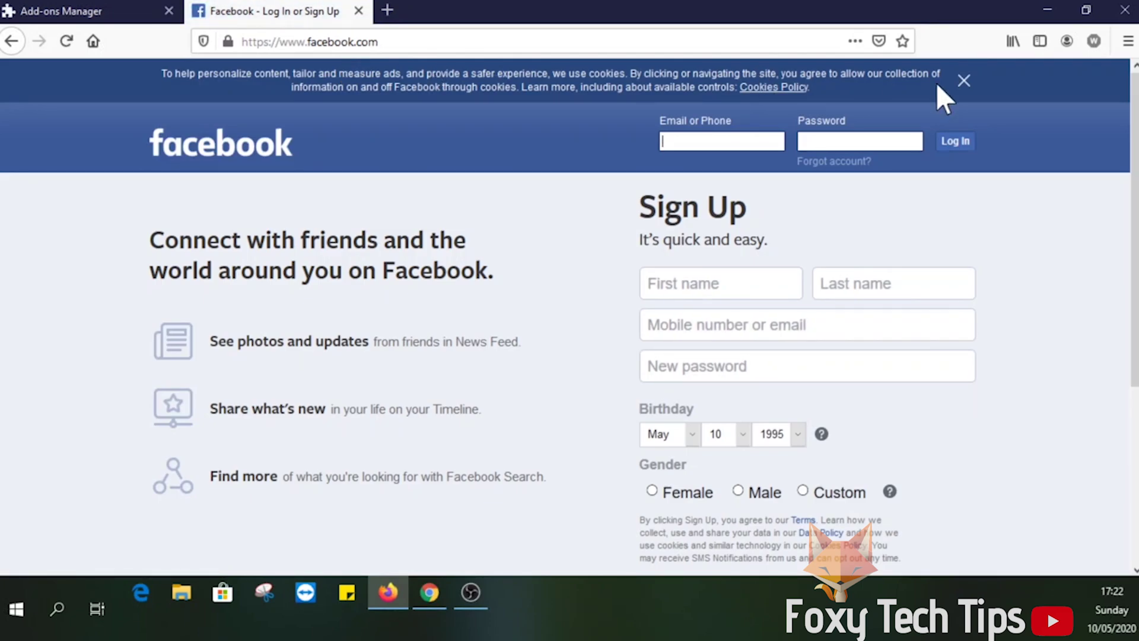
left_click(1093, 42)
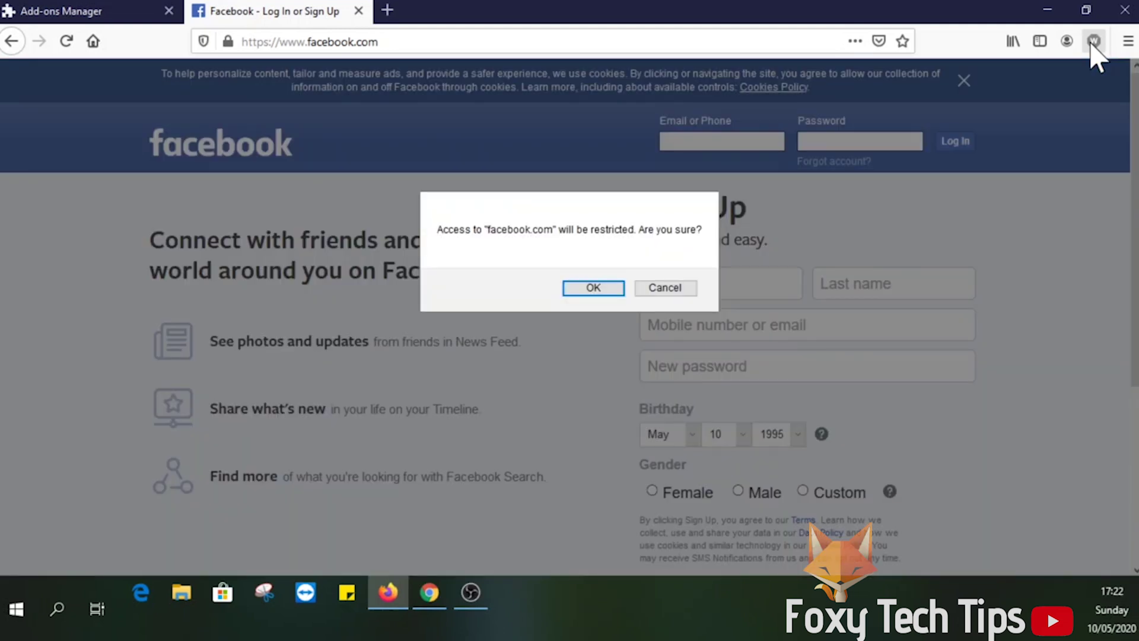
left_click(574, 285)
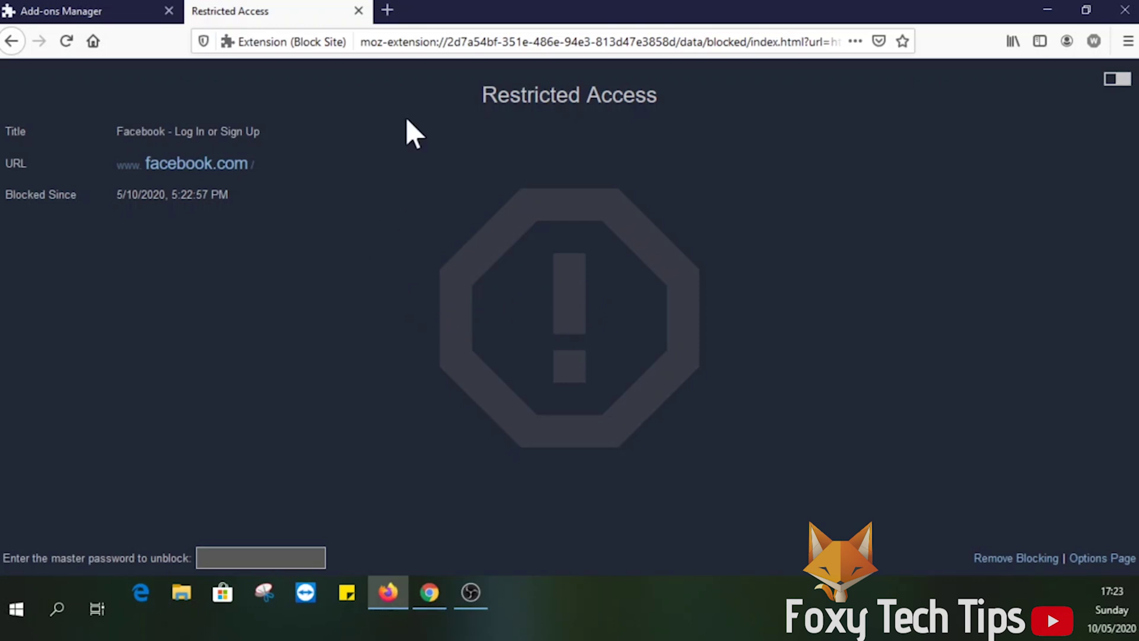
Close the Restricted Access tab and open Block Site's options page.
left_click(359, 10)
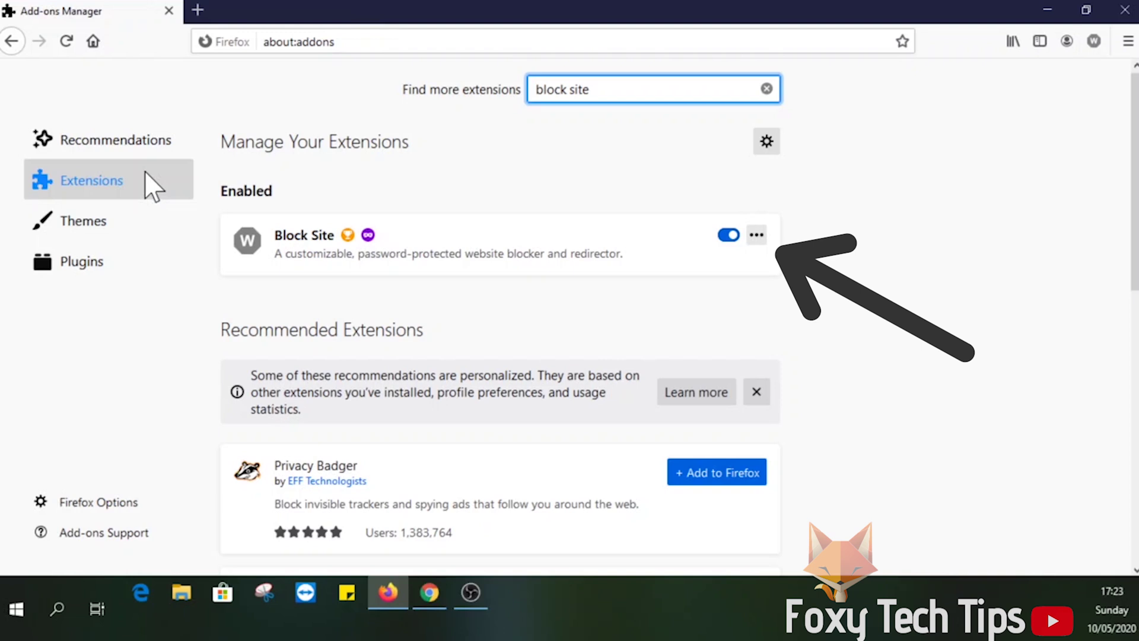
left_click(757, 236)
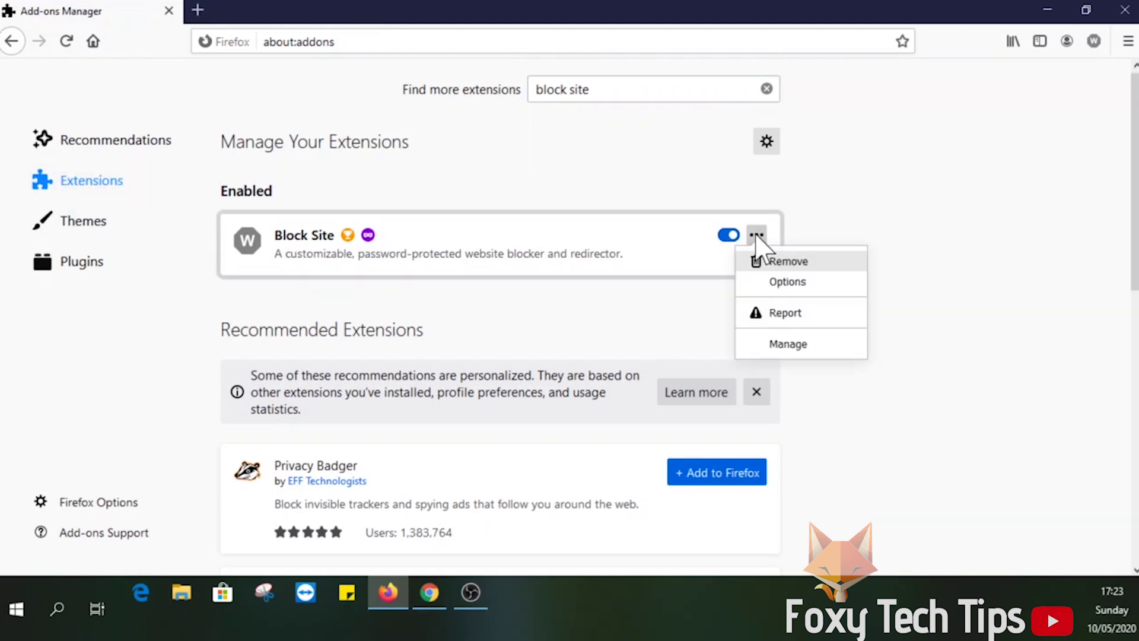
left_click(793, 286)
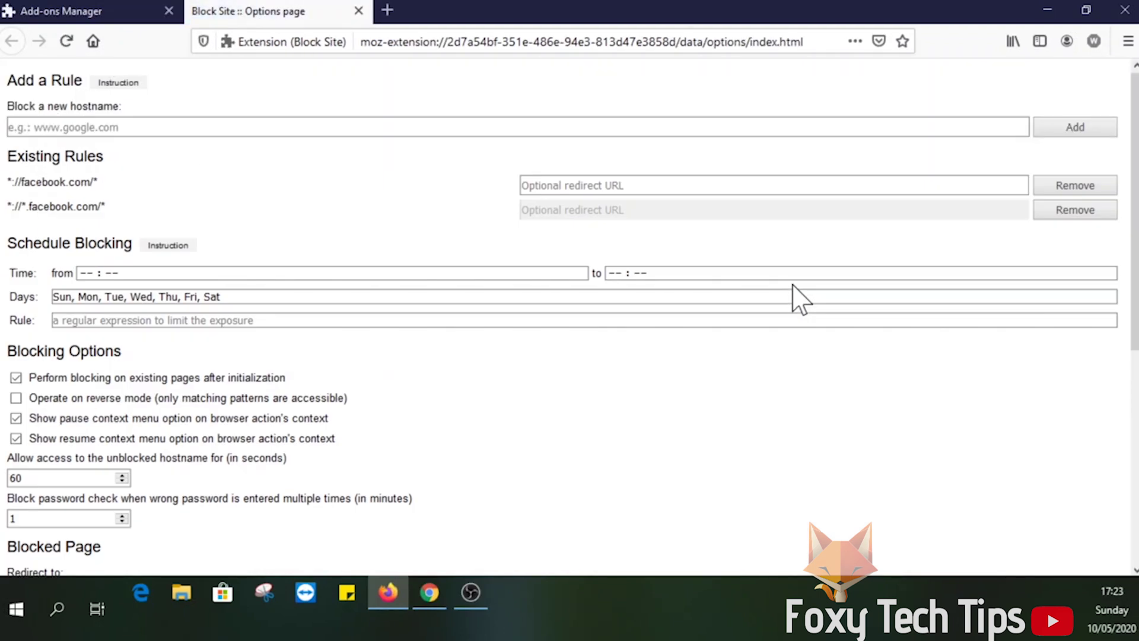
Add gmail.com as a blocked hostname rule and save the Block Site options.
left_click(587, 126)
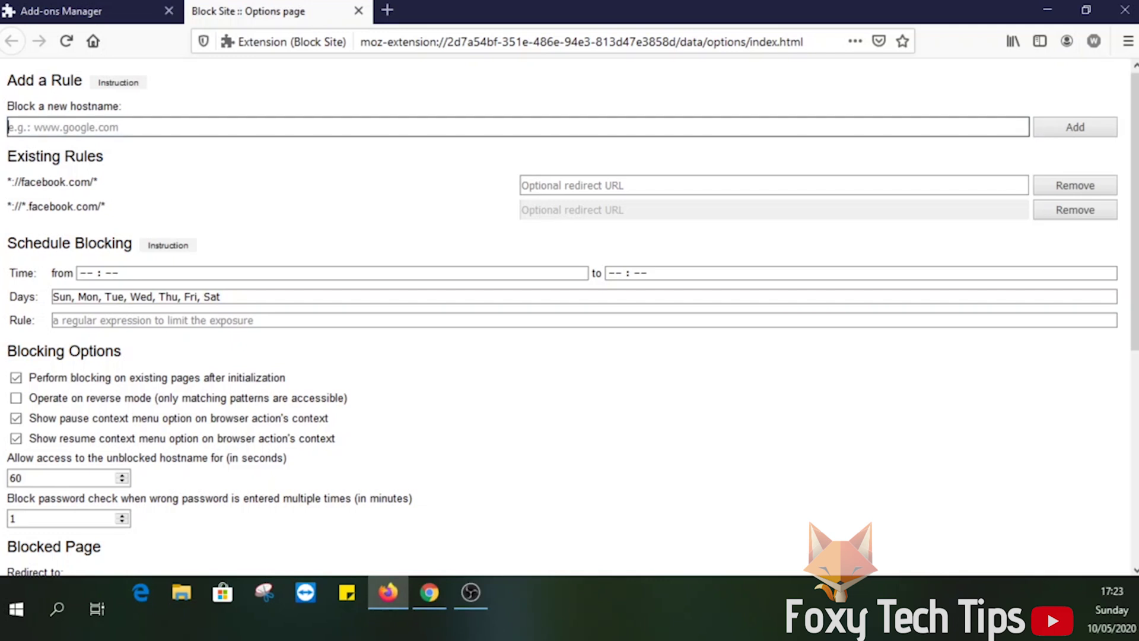
type("gmail")
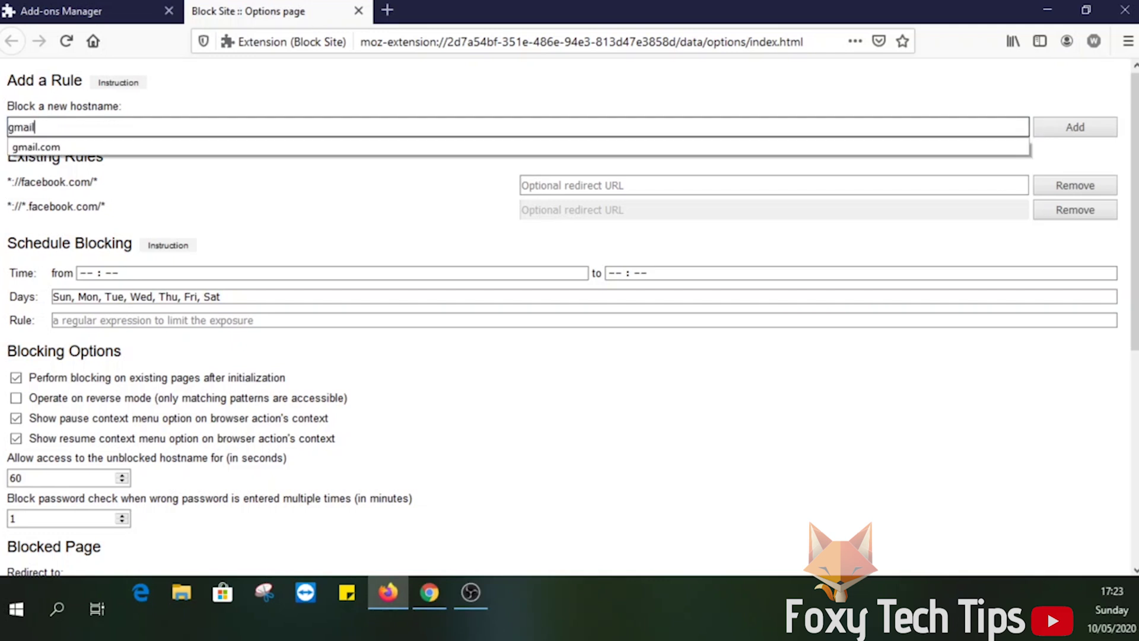
type(".com")
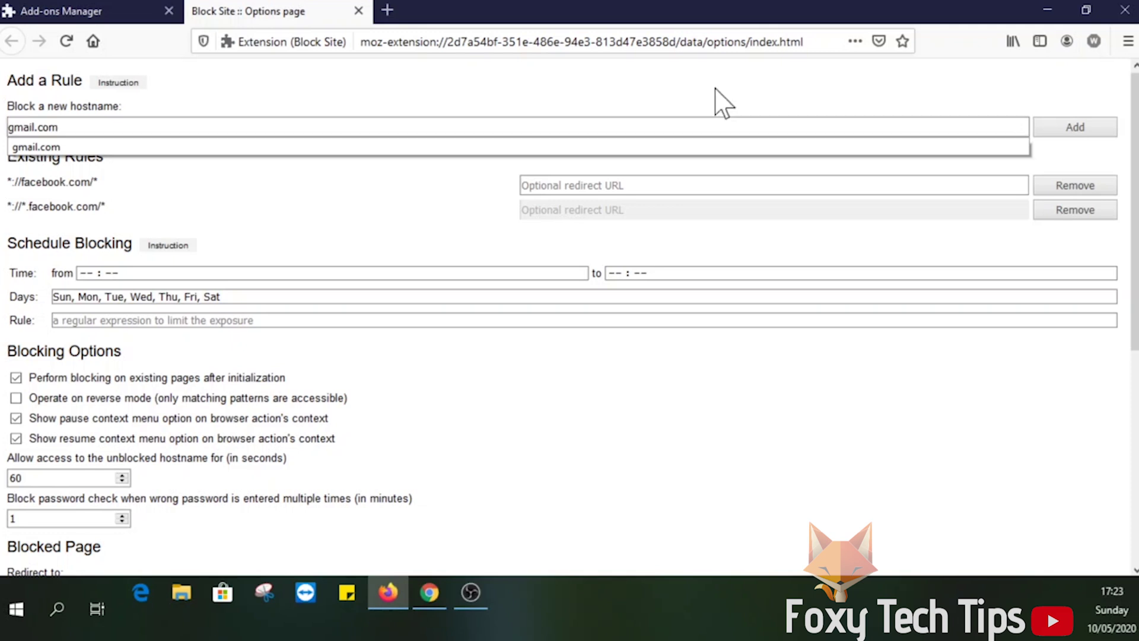
left_click(1066, 140)
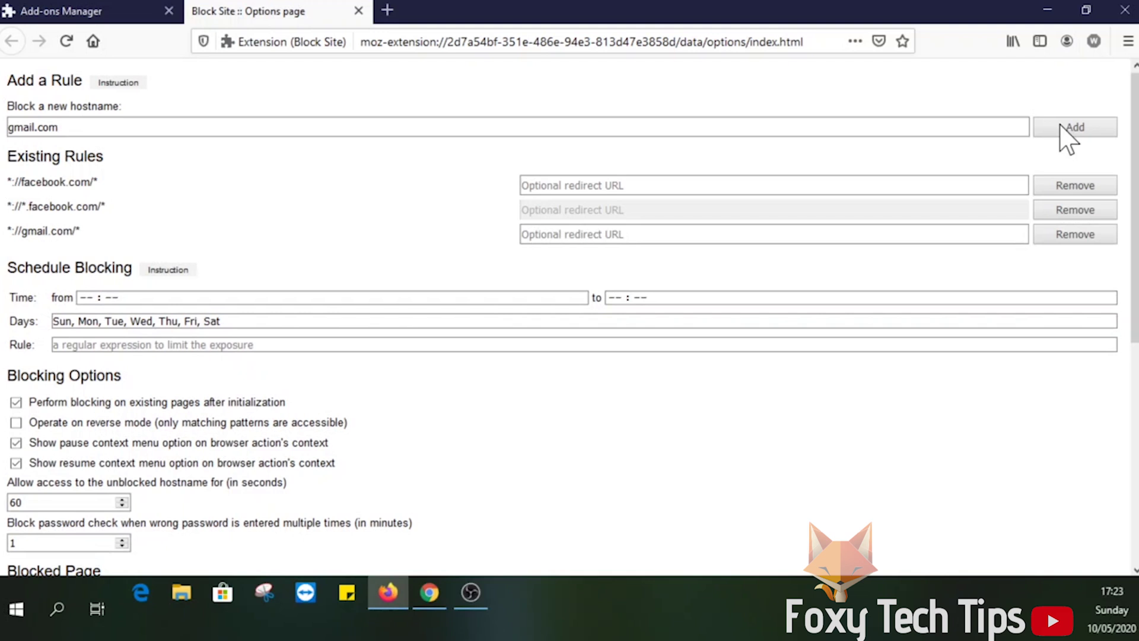
scroll(765, 395, "down", 3)
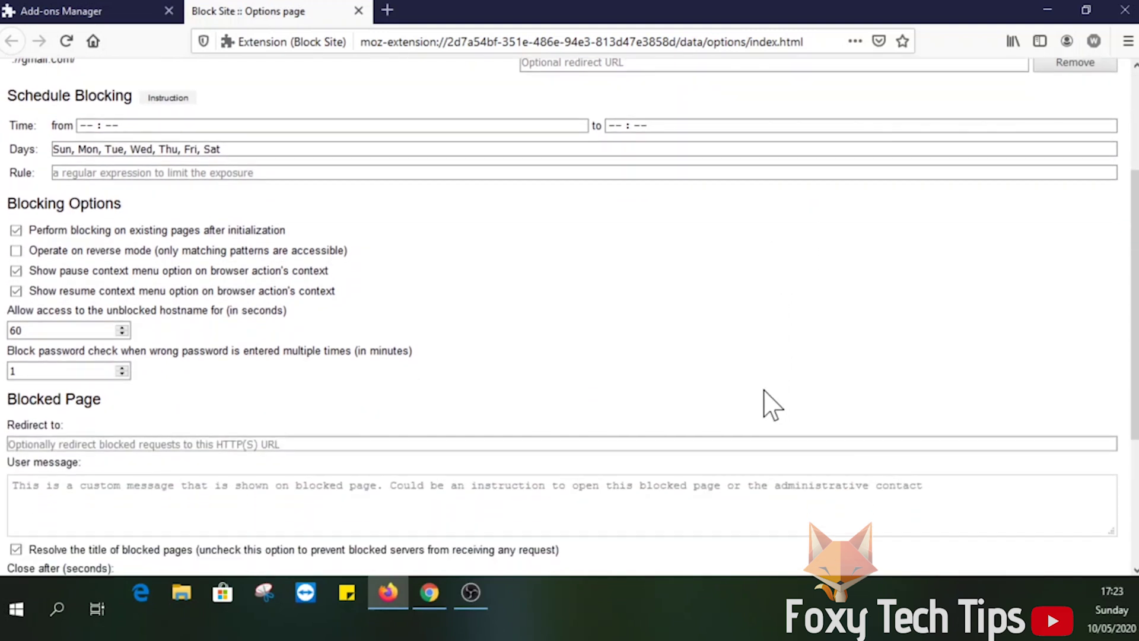
scroll(764, 390, "down", 4)
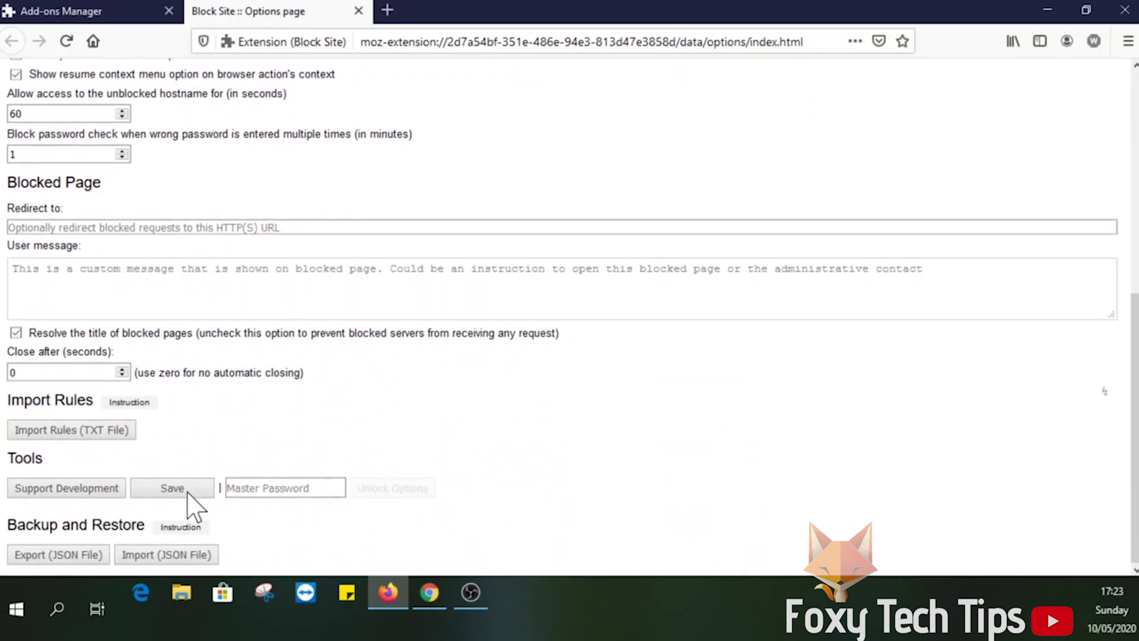
left_click(187, 490)
left_click(388, 10)
type("g")
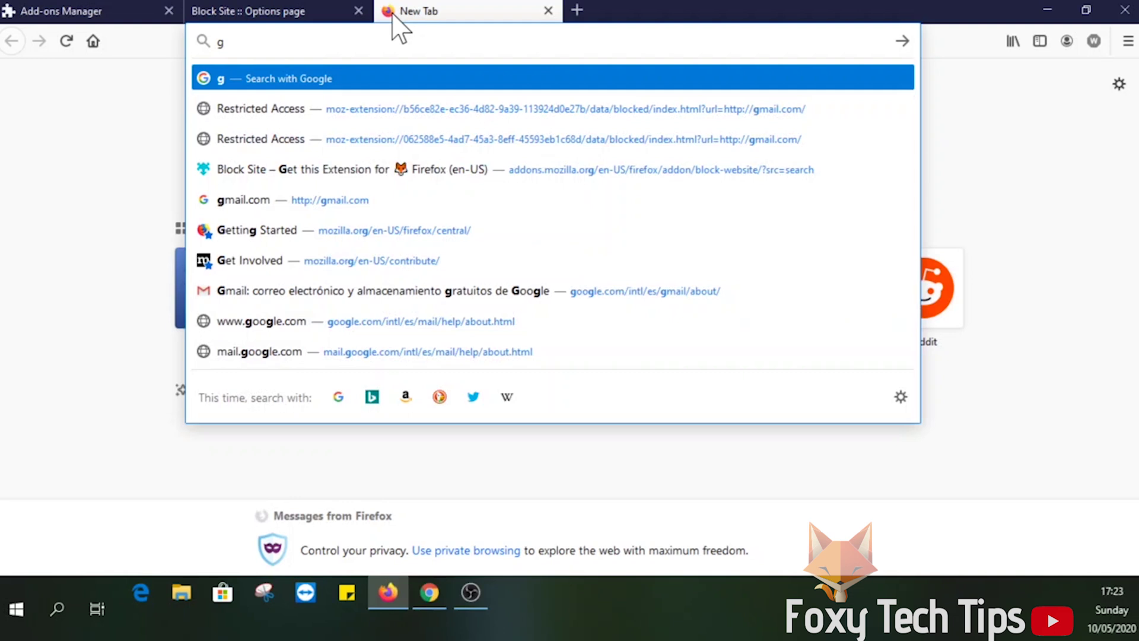
type("mail.com")
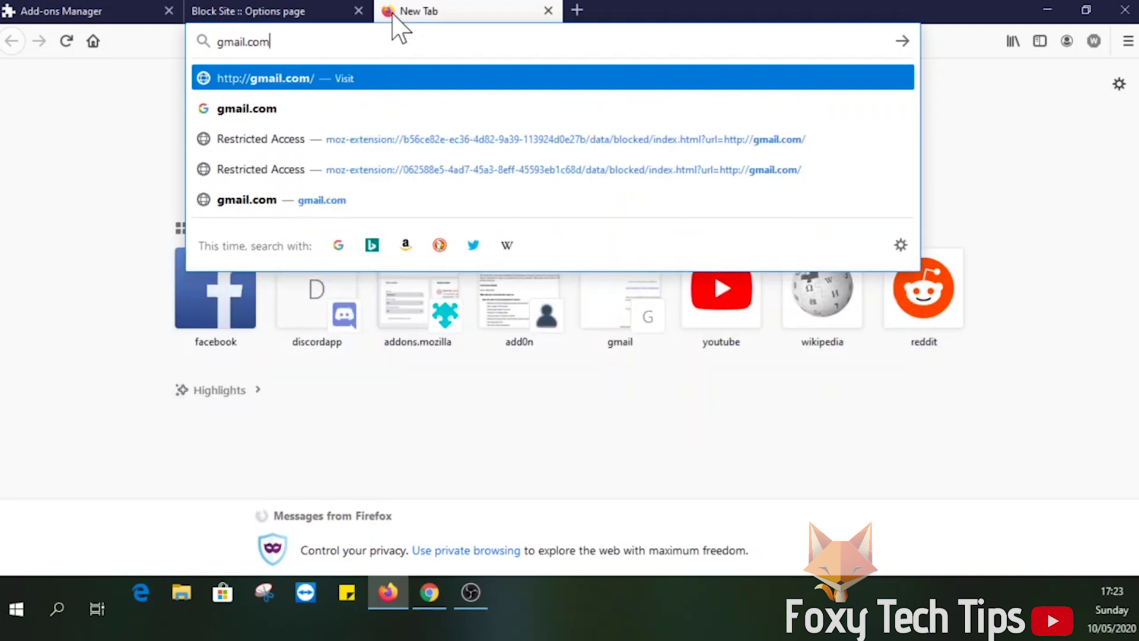
key("Return")
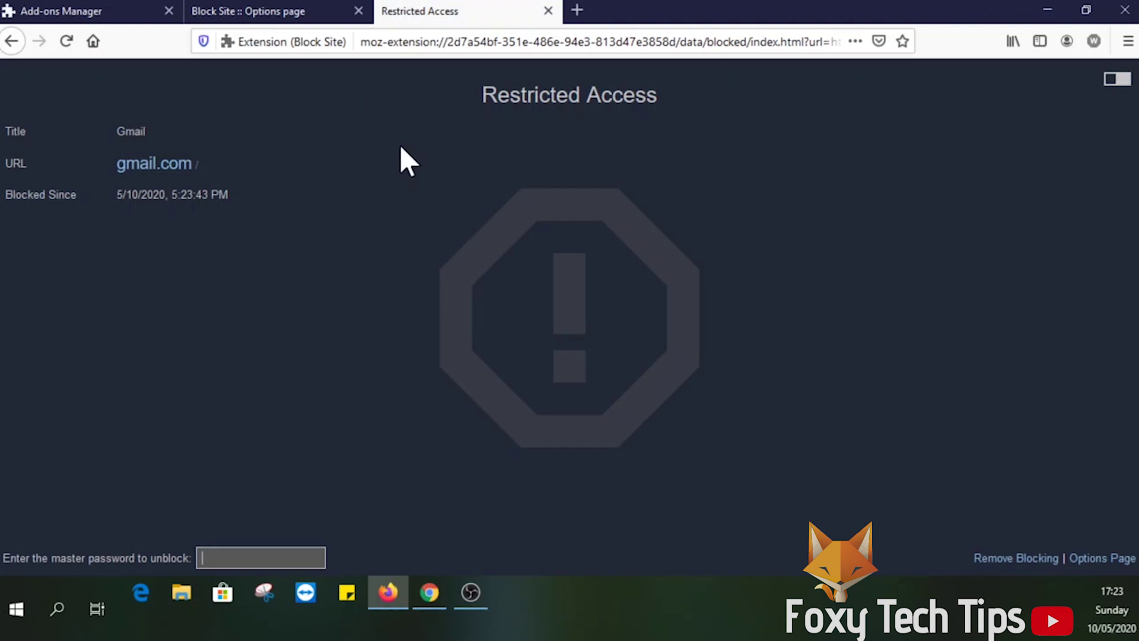
left_click(549, 10)
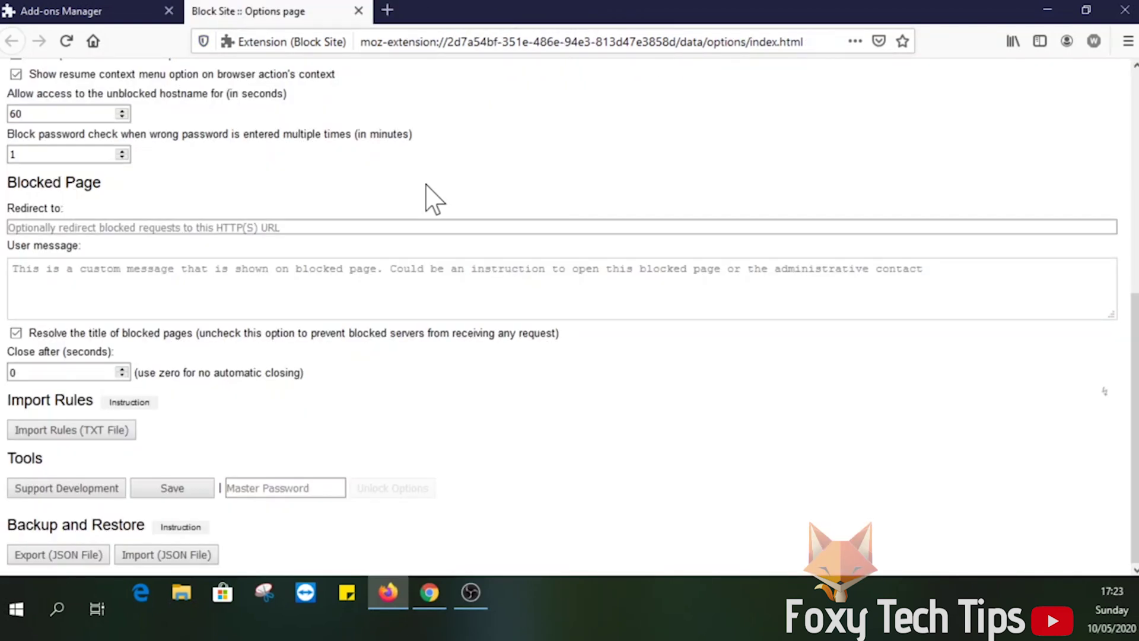
Remove the facebook.com and *.facebook.com rules and save the options.
scroll(427, 196, "up", 5)
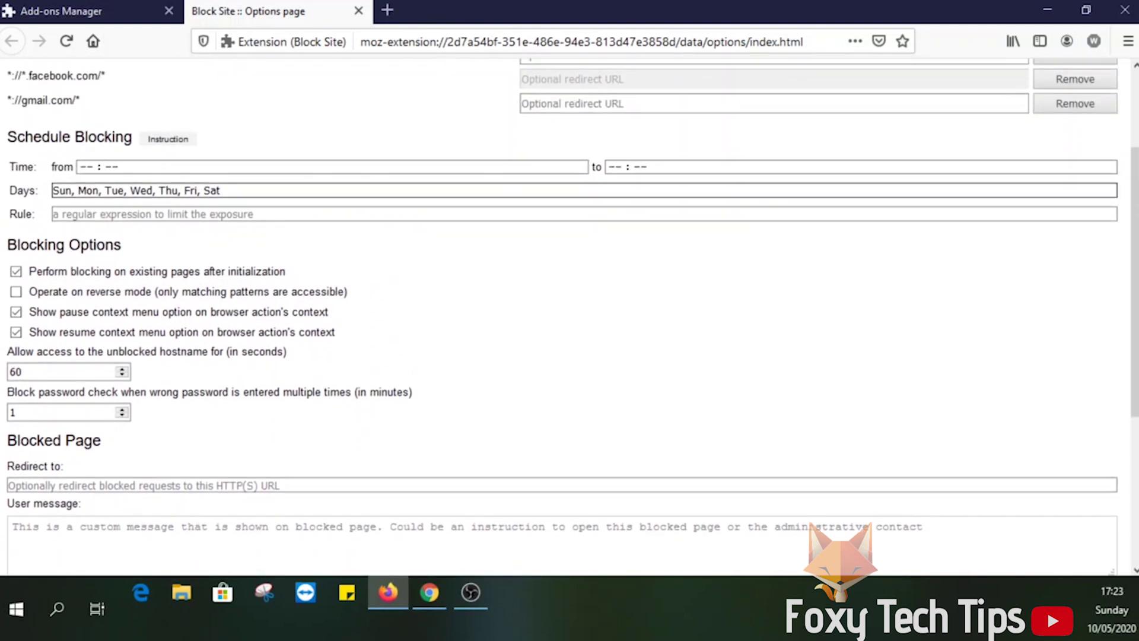
scroll(425, 198, "up", 3)
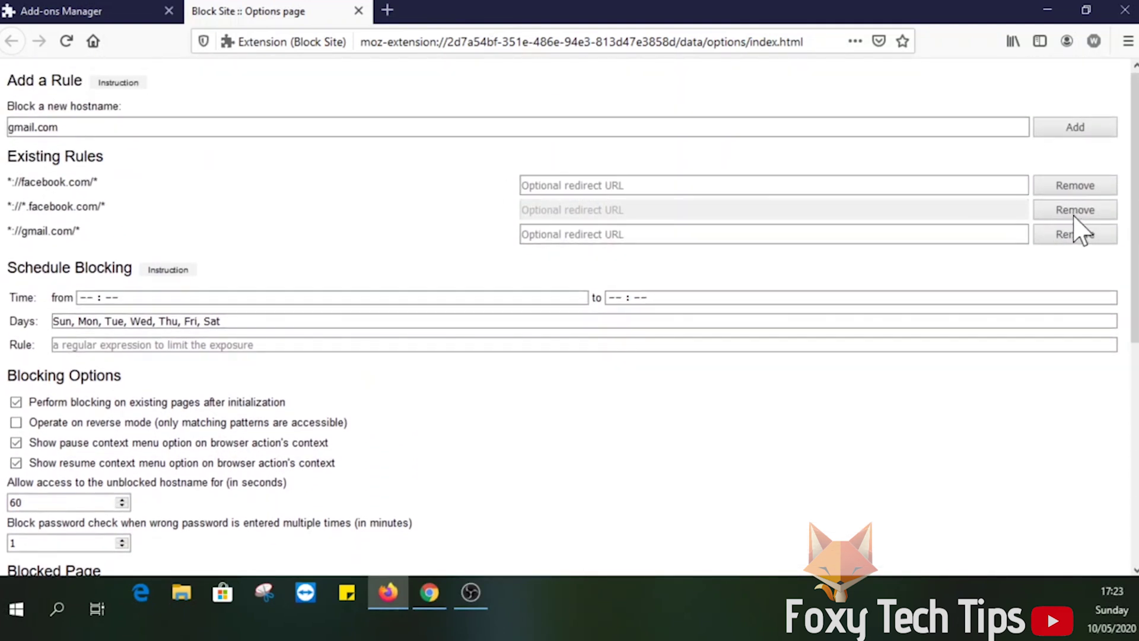
left_click(1057, 186)
left_click(1057, 187)
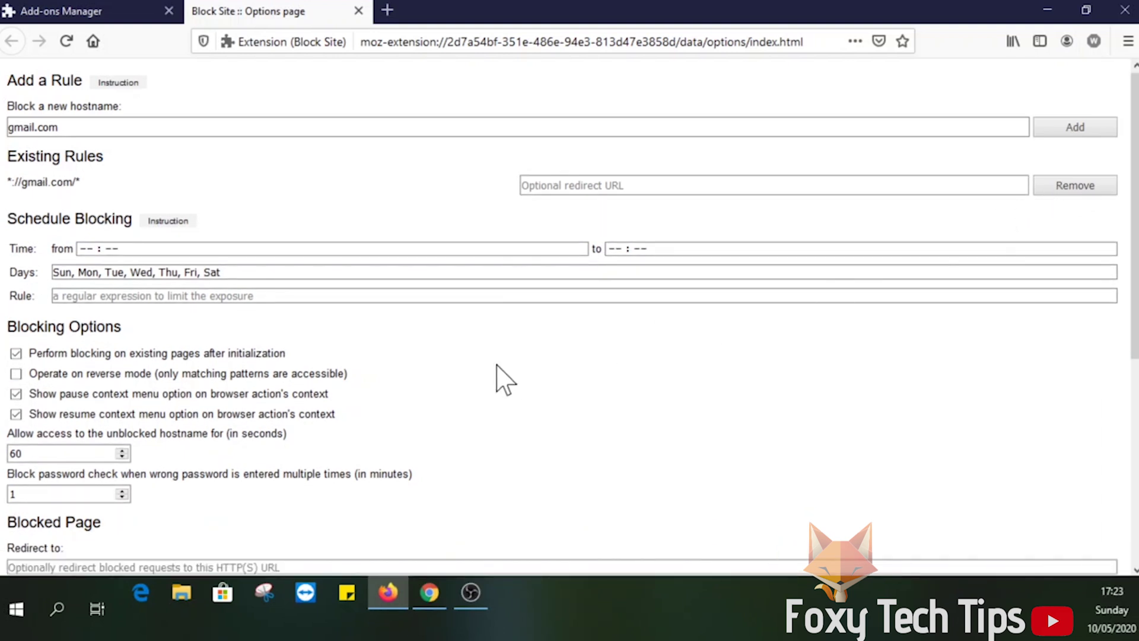
scroll(495, 364, "down", 5)
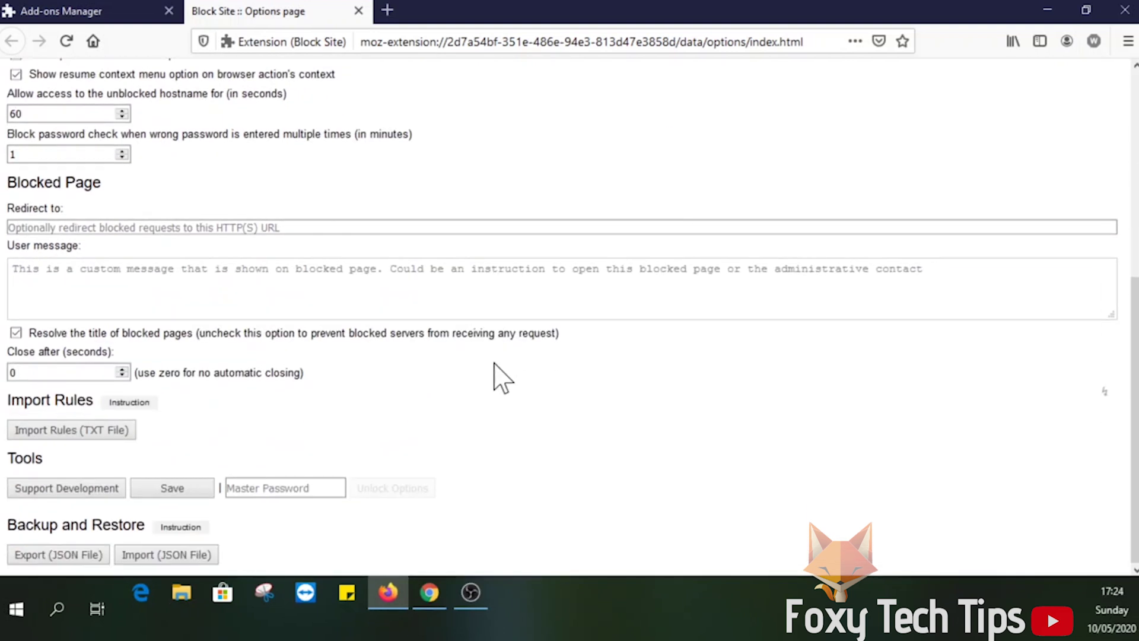
left_click(178, 483)
Check that facebook.com loads normally in a new tab, then close that tab.
left_click(391, 13)
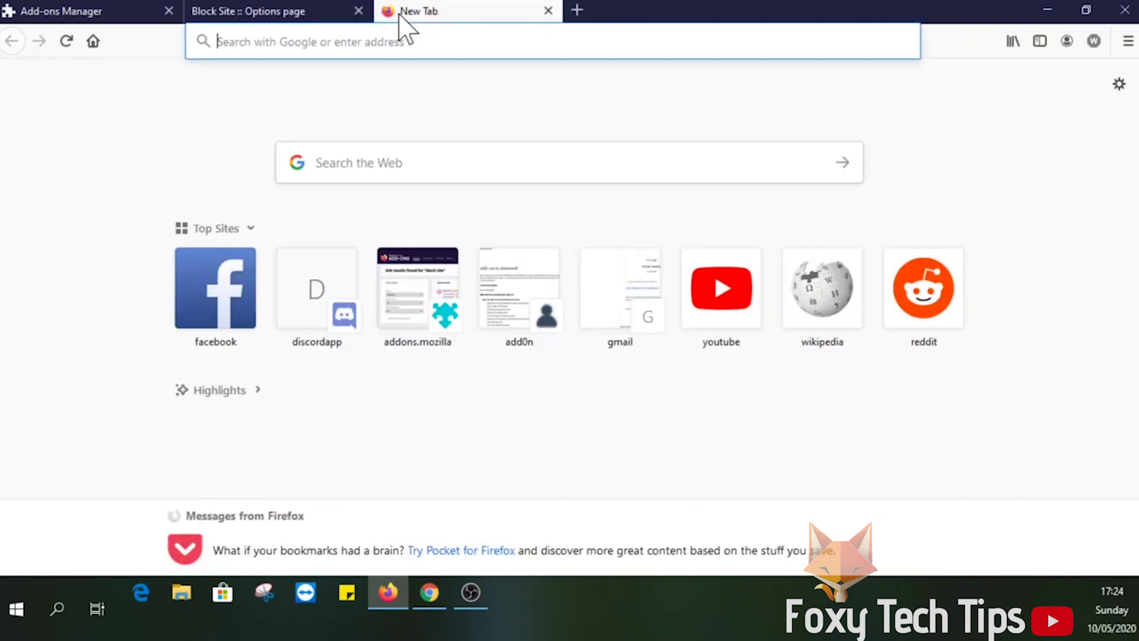
type("facebook.com")
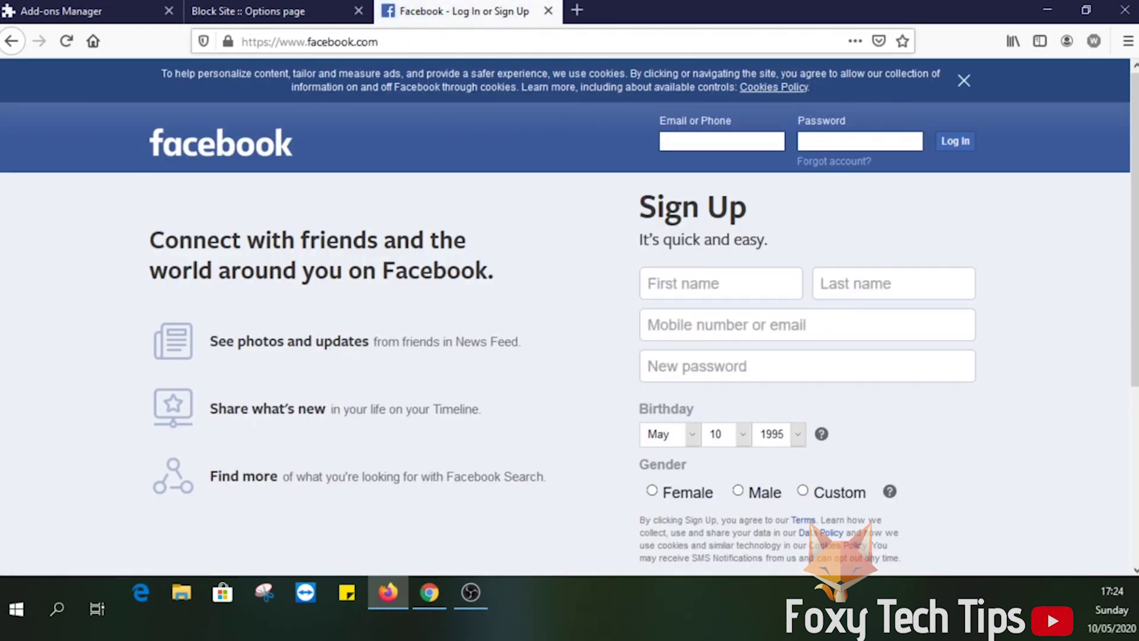
left_click(547, 11)
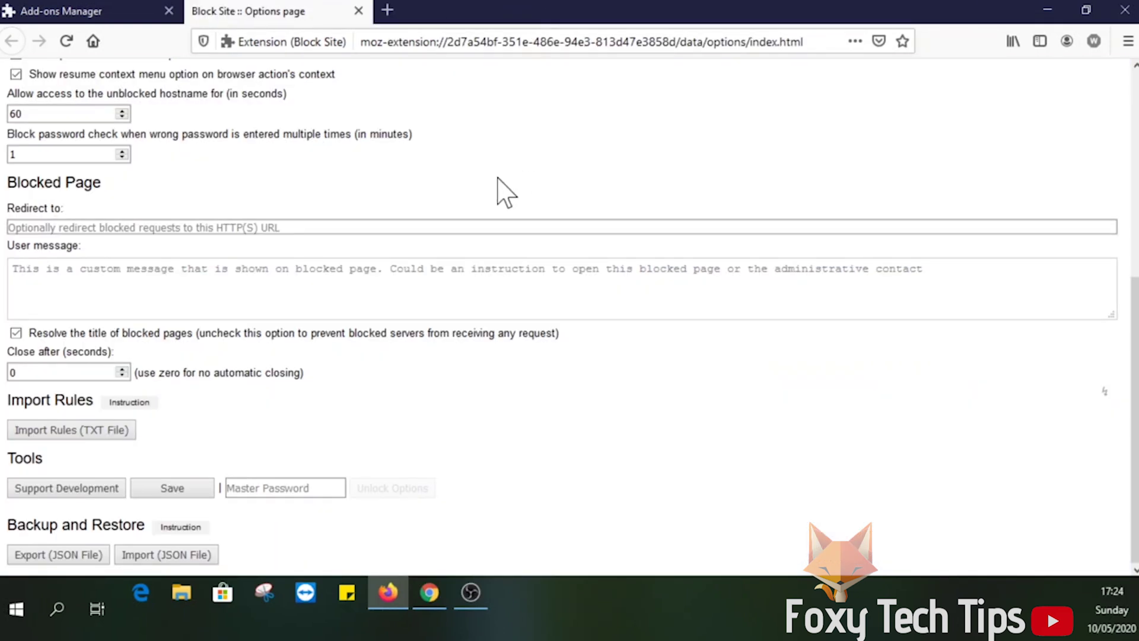
Enter a master password in the Block Site options and save to lock them.
scroll(481, 237, "up", 5)
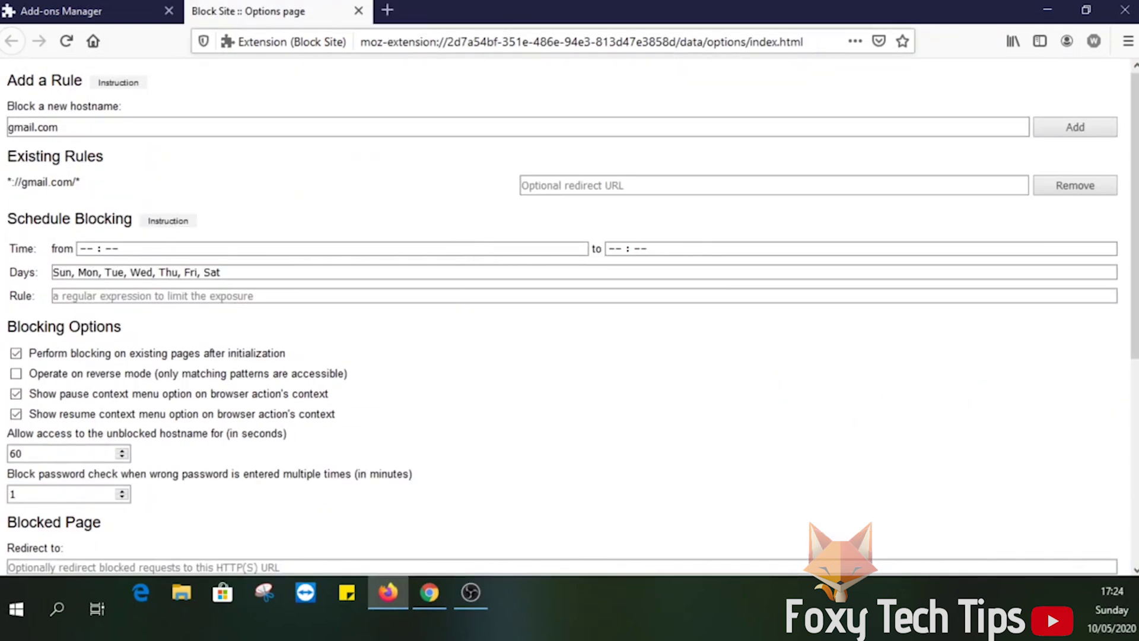
scroll(343, 203, "down", 6)
left_click(267, 485)
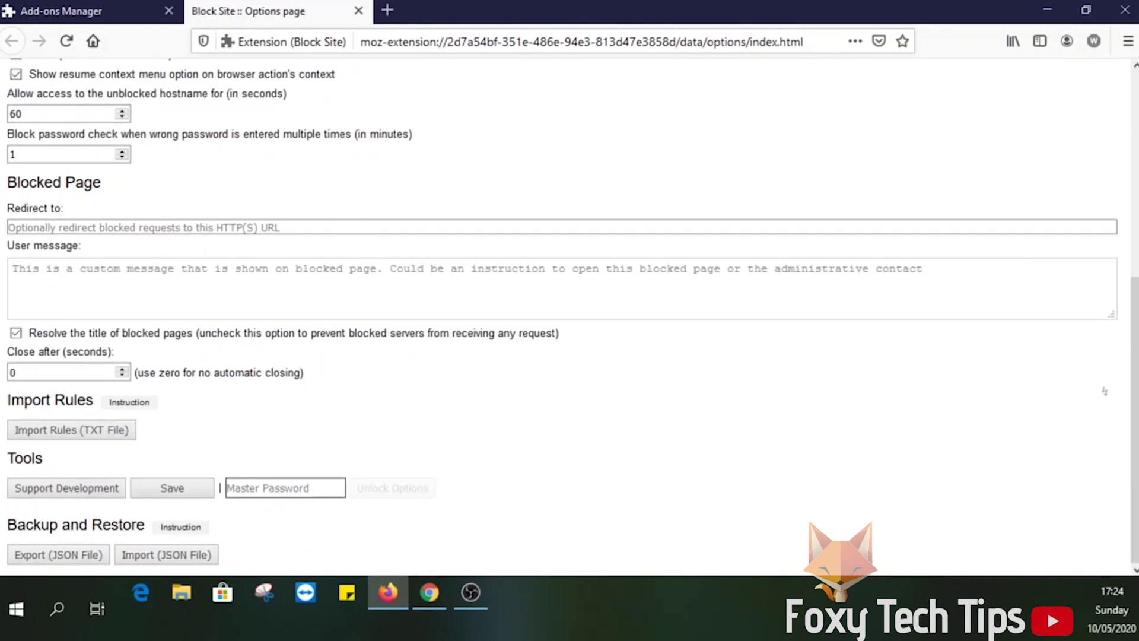
type("123")
left_click(193, 492)
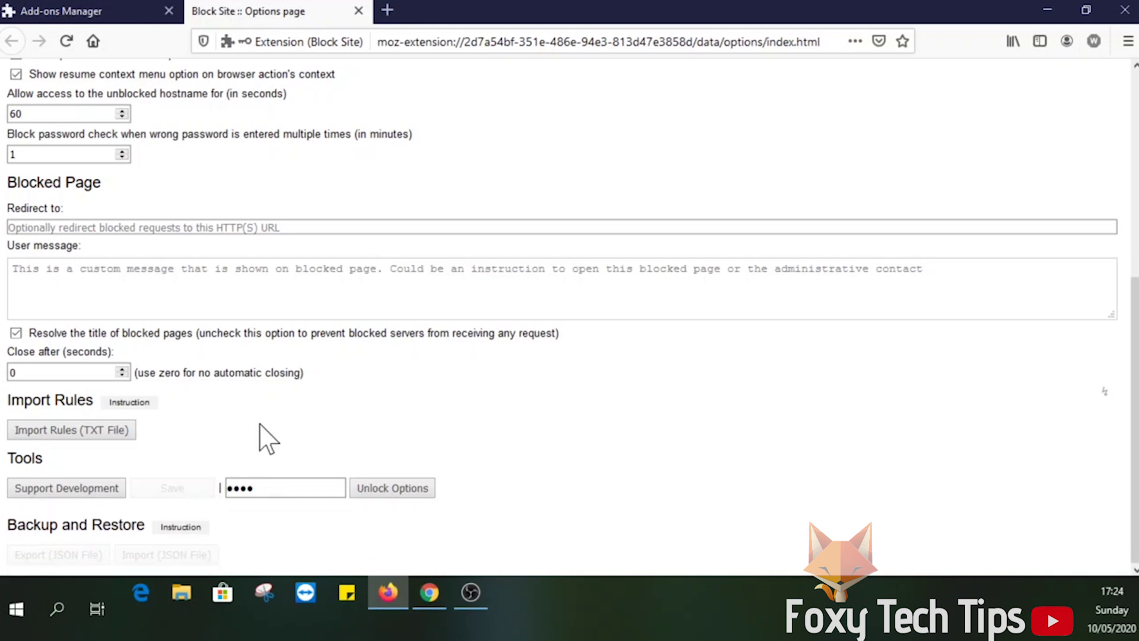
scroll(377, 178, "up", 6)
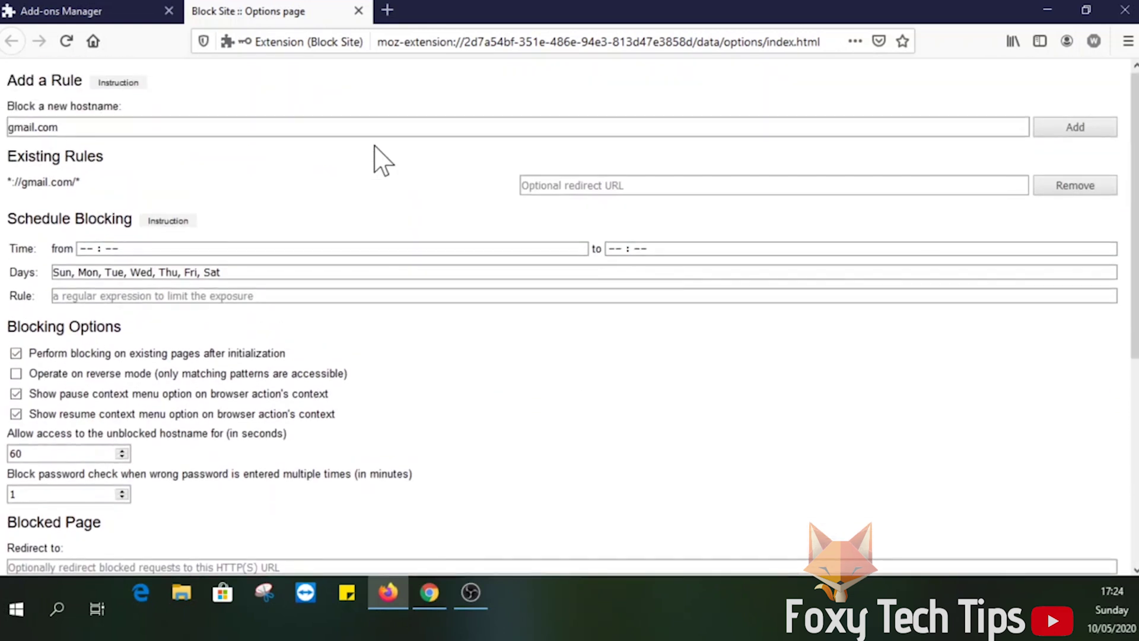
Load gmail.com in a new tab, unblock it with the master password, and decline saving the password.
left_click(389, 10)
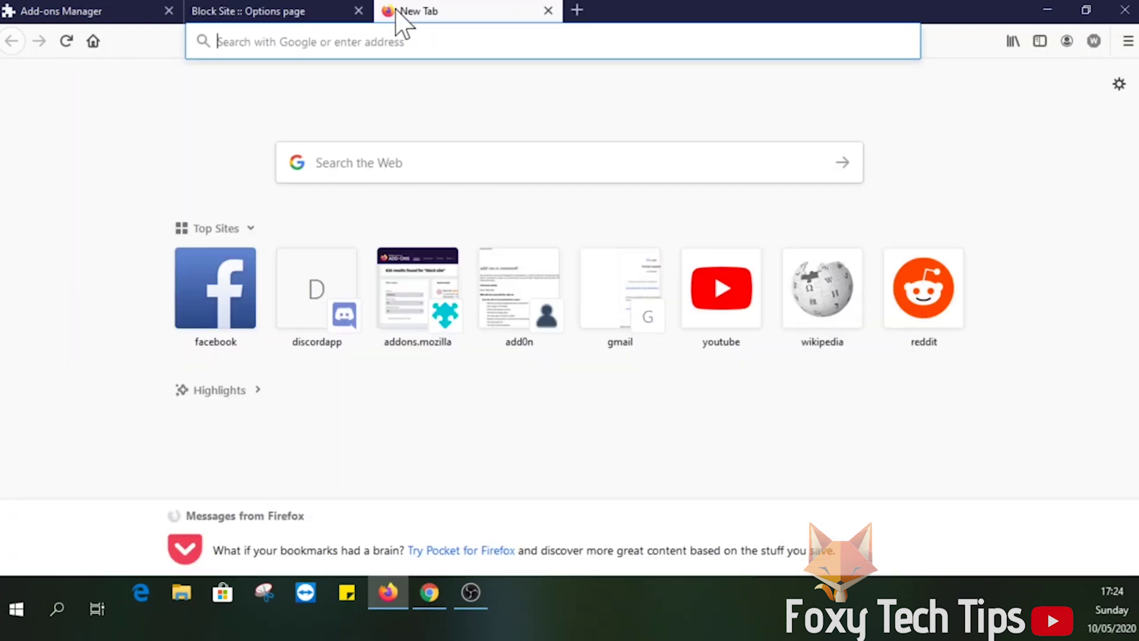
type("gmail.com/")
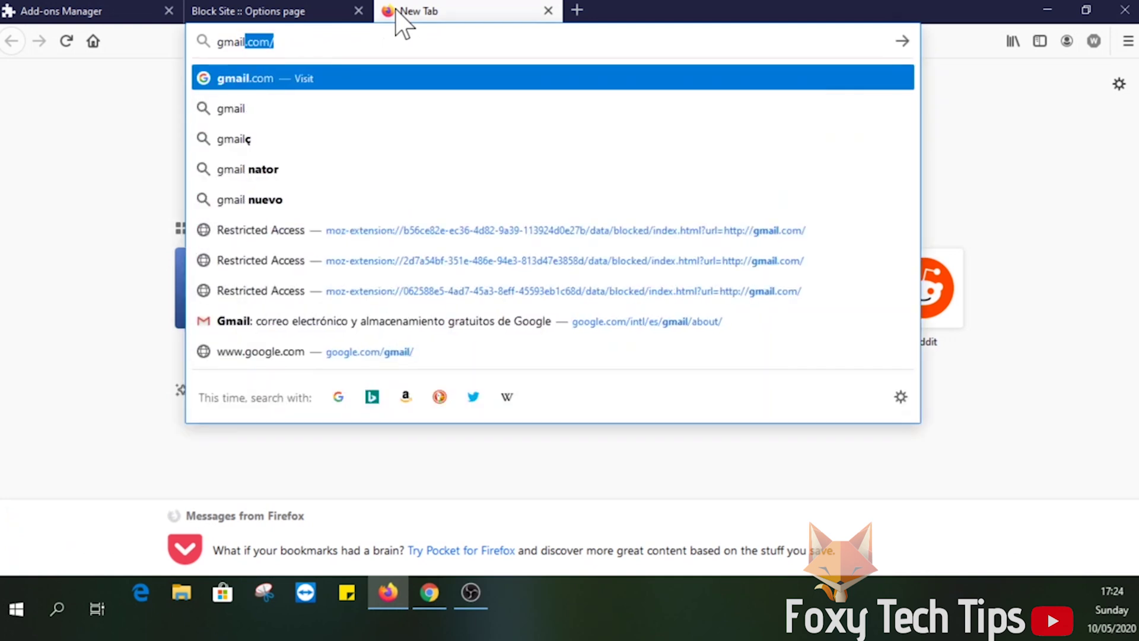
key("Return")
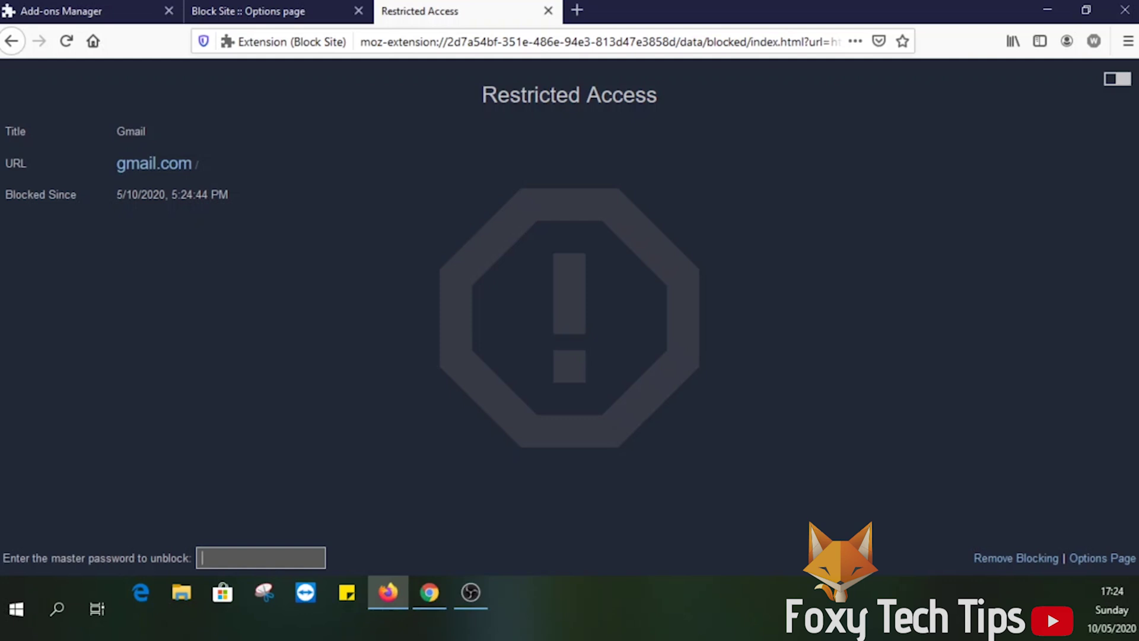
type("1234")
key("Return")
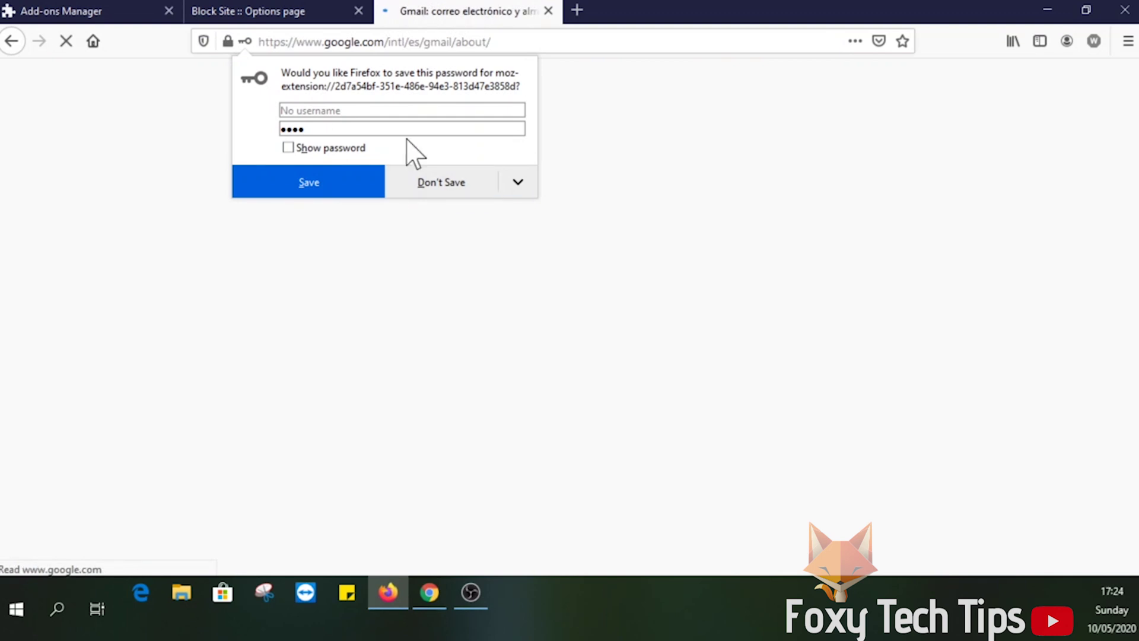
left_click(427, 193)
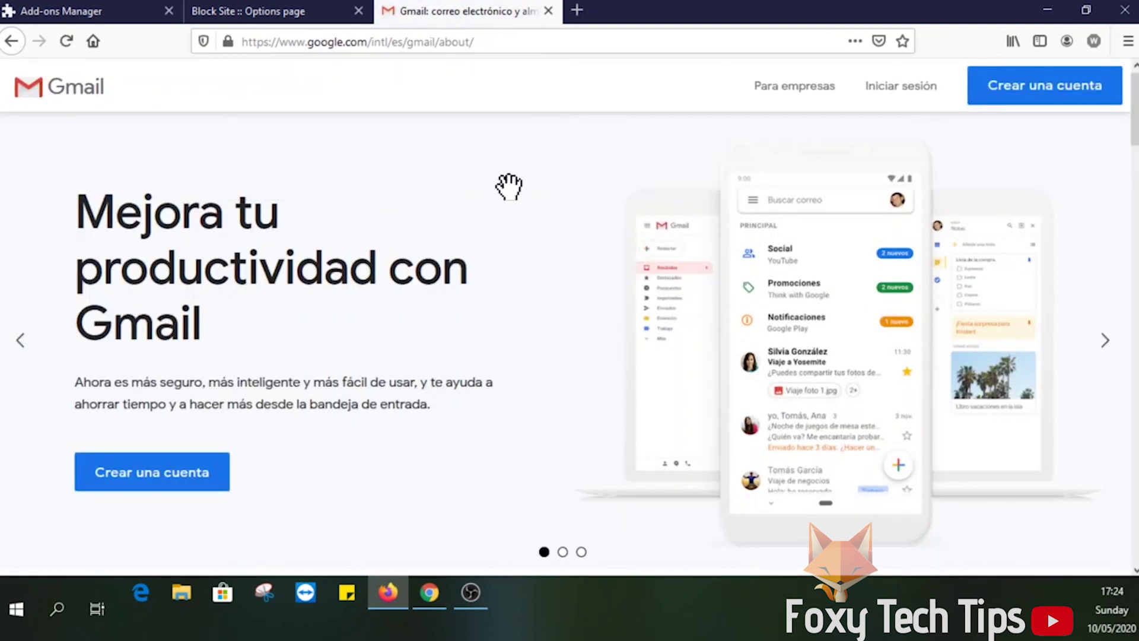